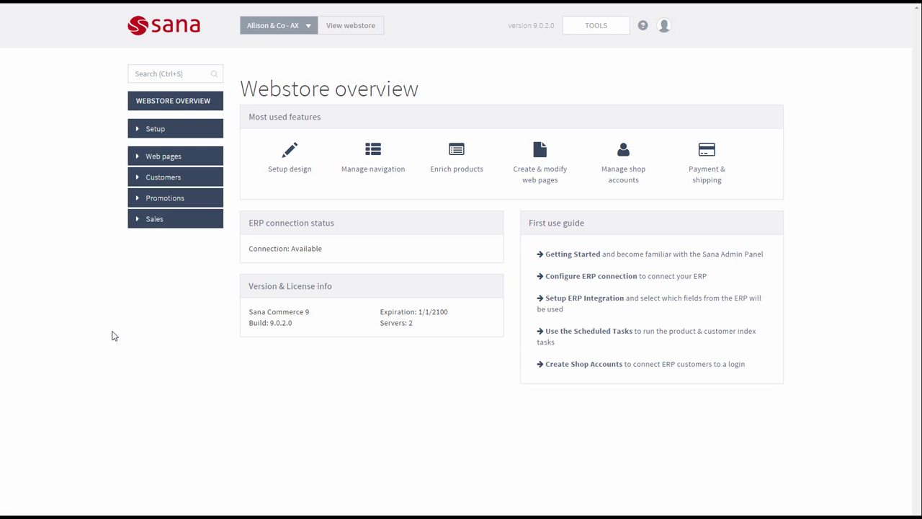
Step: Open the Product specifications tab under Setup > Products in Sana Admin
left_click(163, 133)
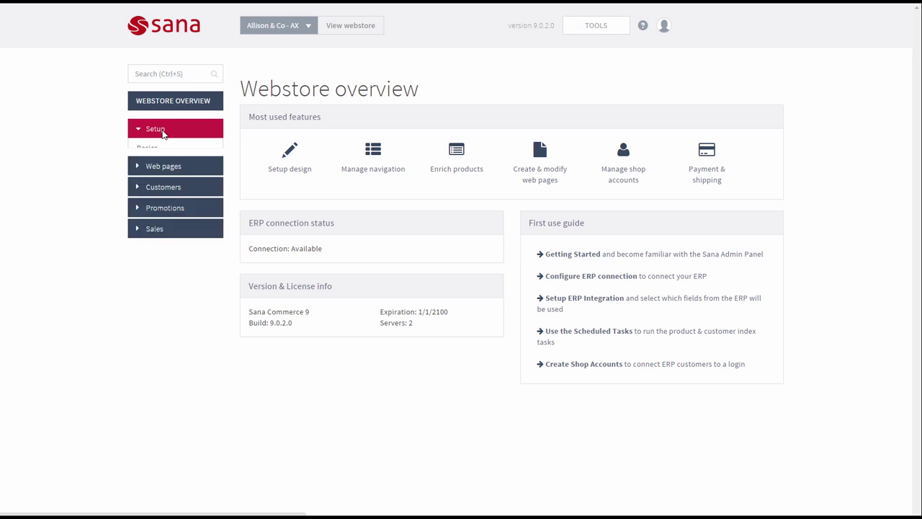
left_click(157, 295)
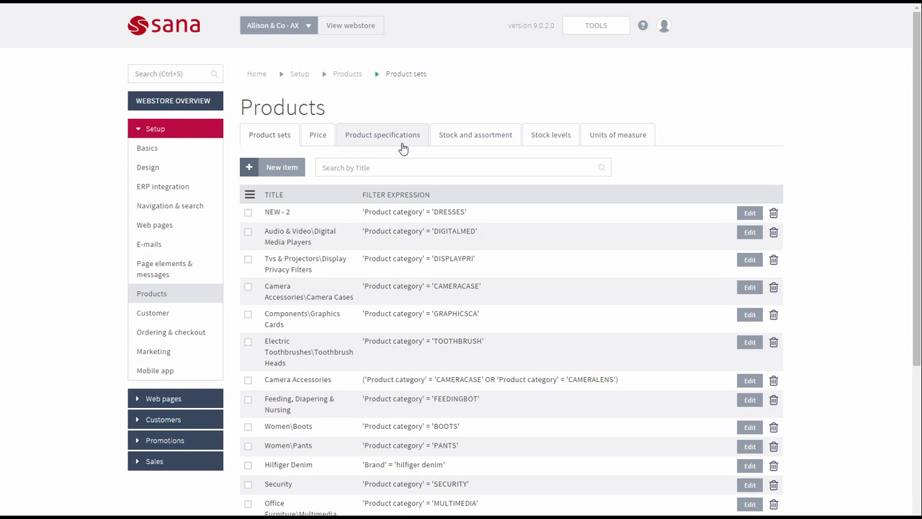
left_click(403, 141)
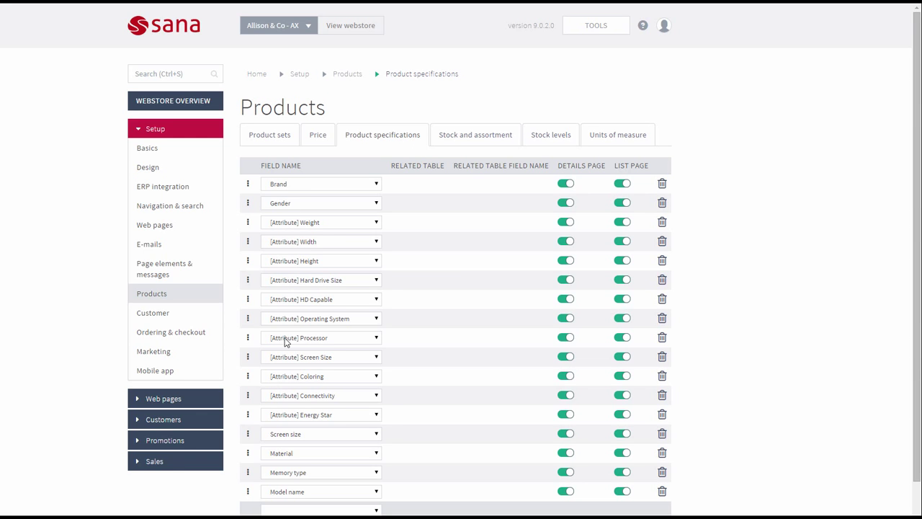
Step: Browse the Field name choices for the Hard Drive Size and Height rows without changing them
left_click(292, 281)
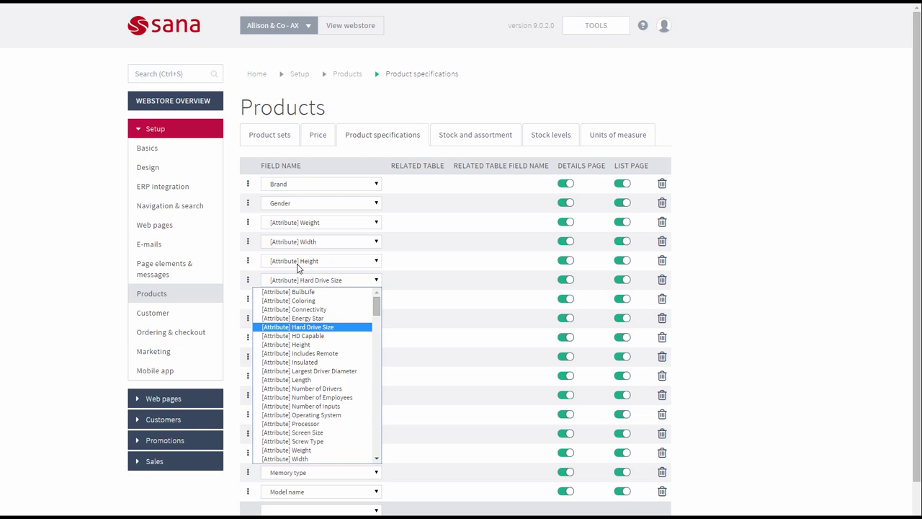
left_click(299, 266)
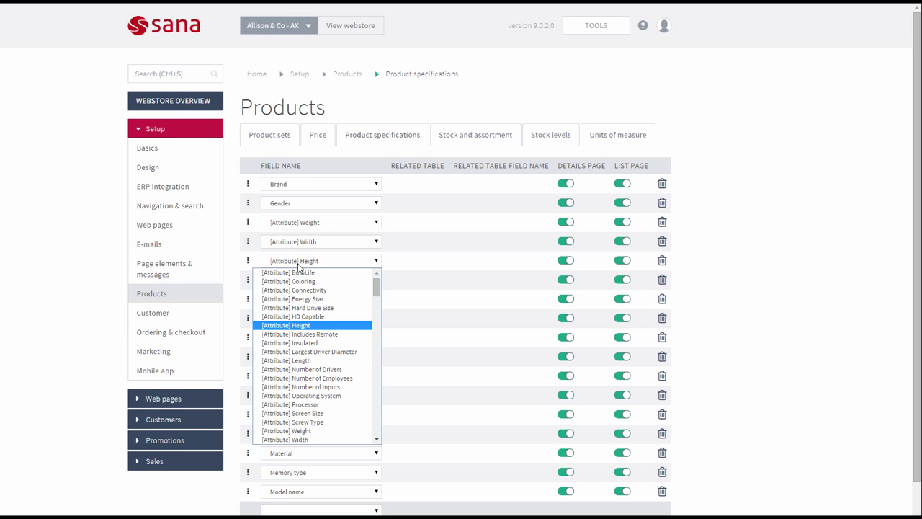
scroll(305, 385, "down", 3)
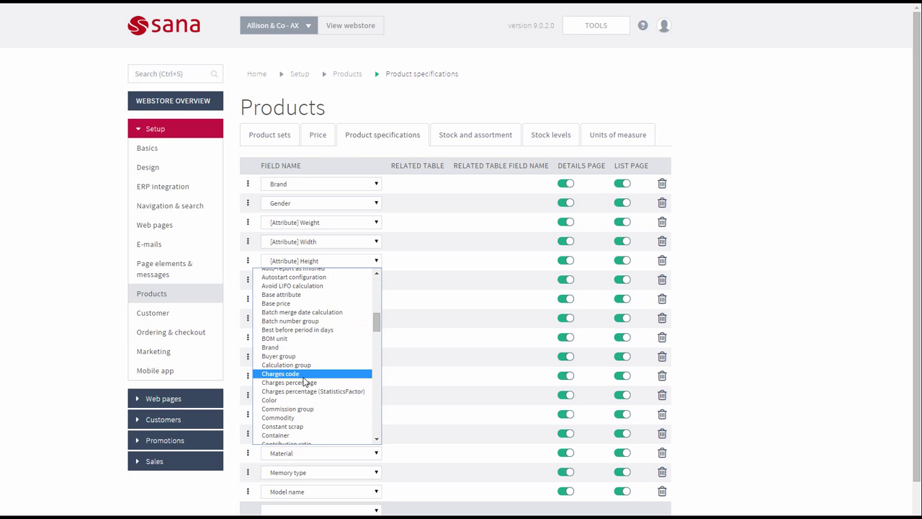
scroll(304, 382, "up", 3)
scroll(305, 382, "up", 3)
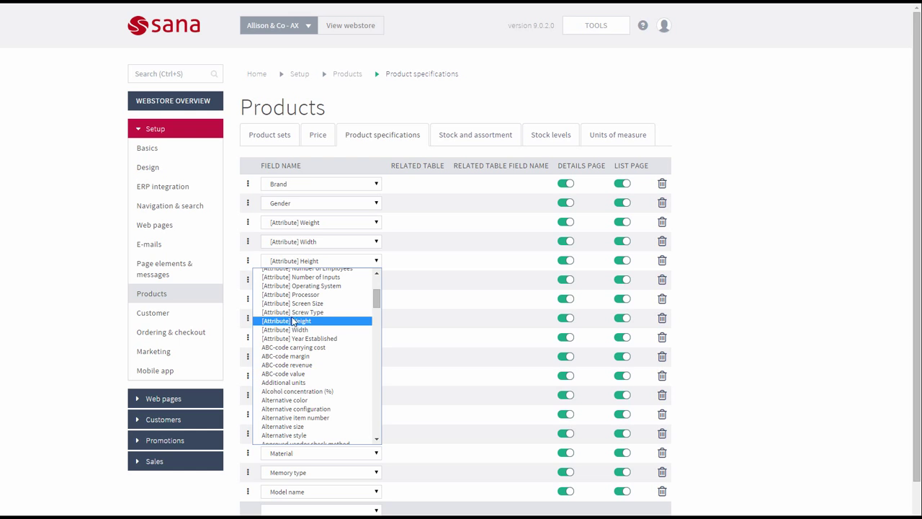
Step: Close the field list unchanged and scroll the Dresses list to a dress's brand, gender and material line
left_click(763, 344)
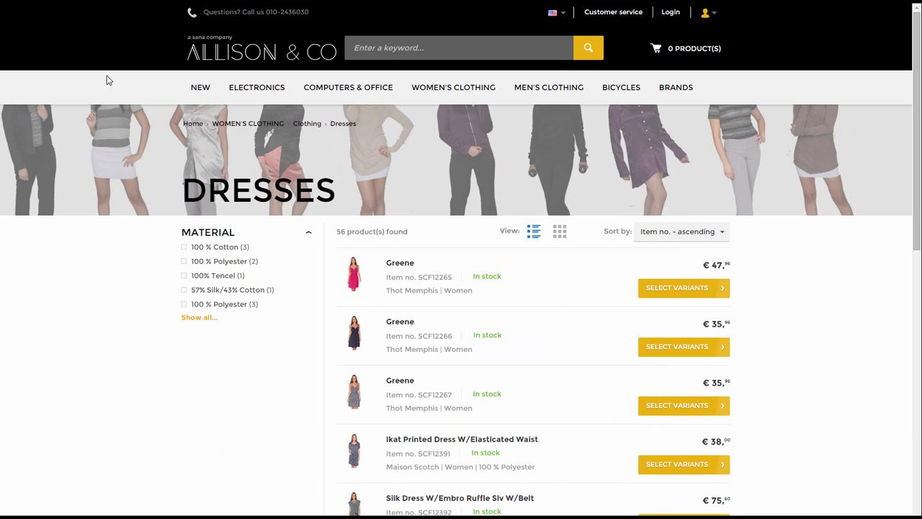
scroll(438, 393, "down", 2)
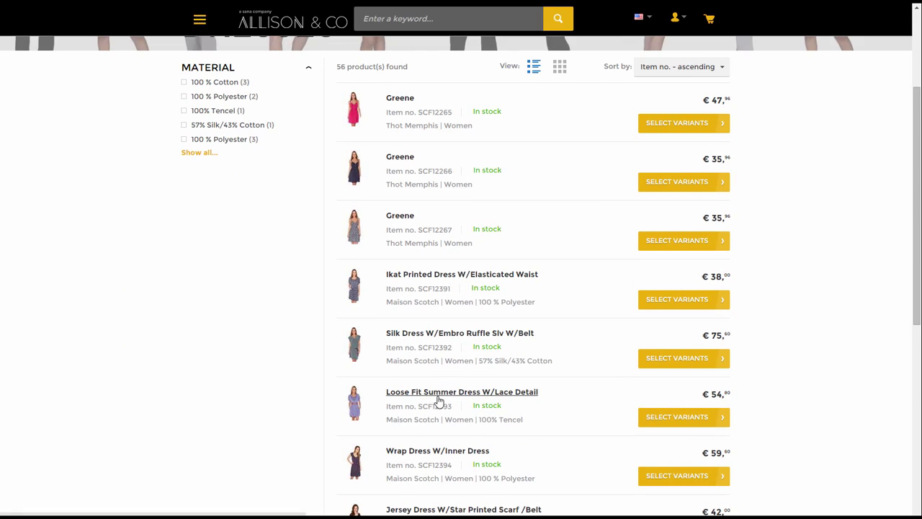
scroll(438, 401, "down", 2)
scroll(436, 410, "down", 2)
left_click_drag(387, 376, 526, 384)
Step: Open the 2in1: Rodeo Inspired dress page and scroll to its Specifications
left_click(432, 350)
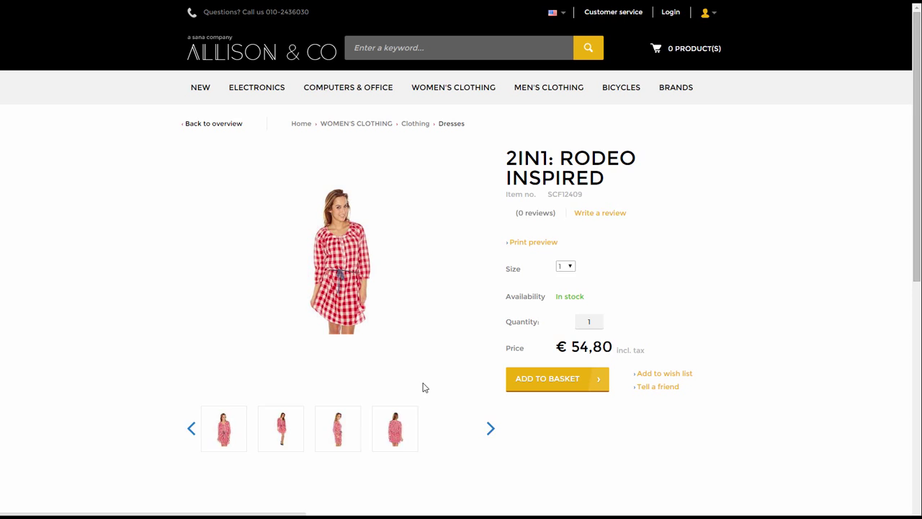
scroll(435, 380, "down", 3)
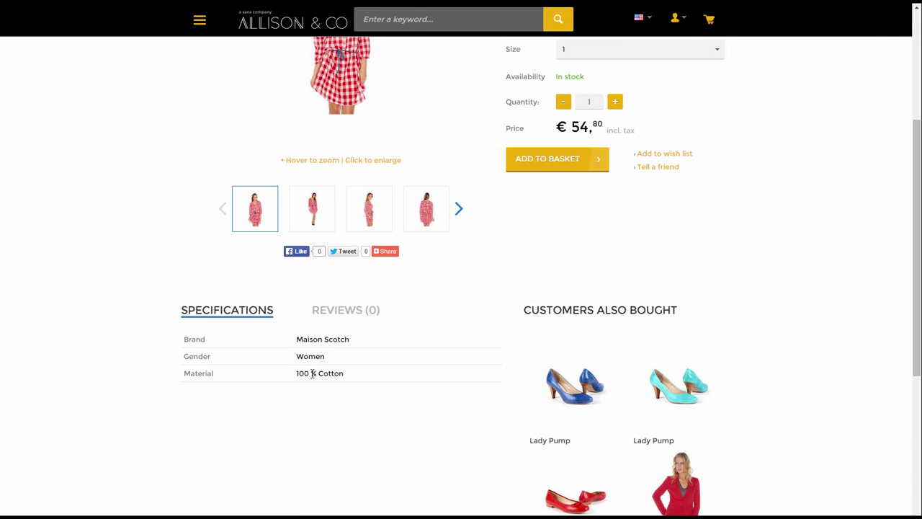
scroll(312, 374, "up", 3)
Step: Start a keyword search in the webstore's search box
left_click(429, 44)
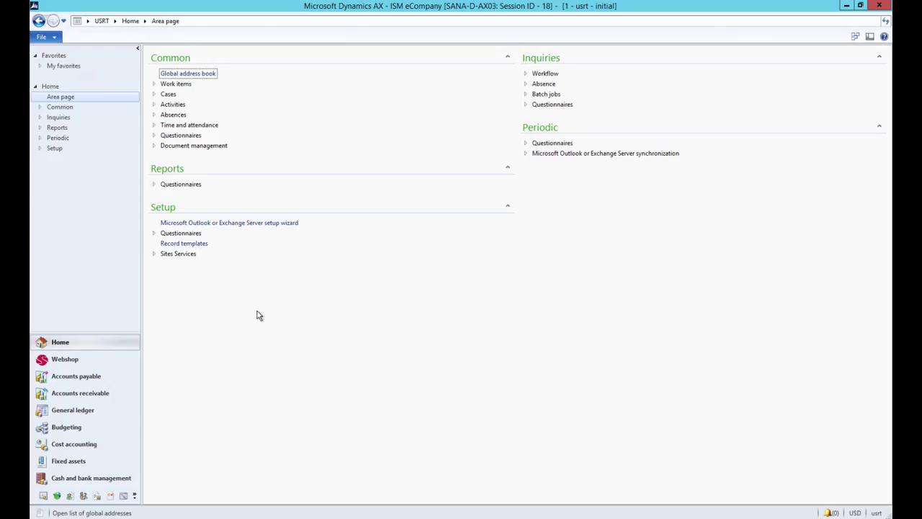
Step: Show the Electronics procurement category and its Child lock product attribute
left_click(97, 498)
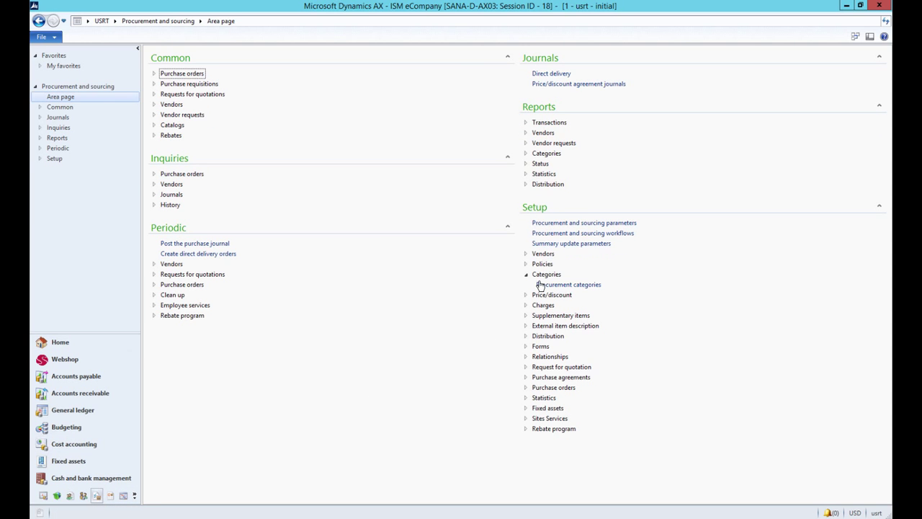
left_click(580, 287)
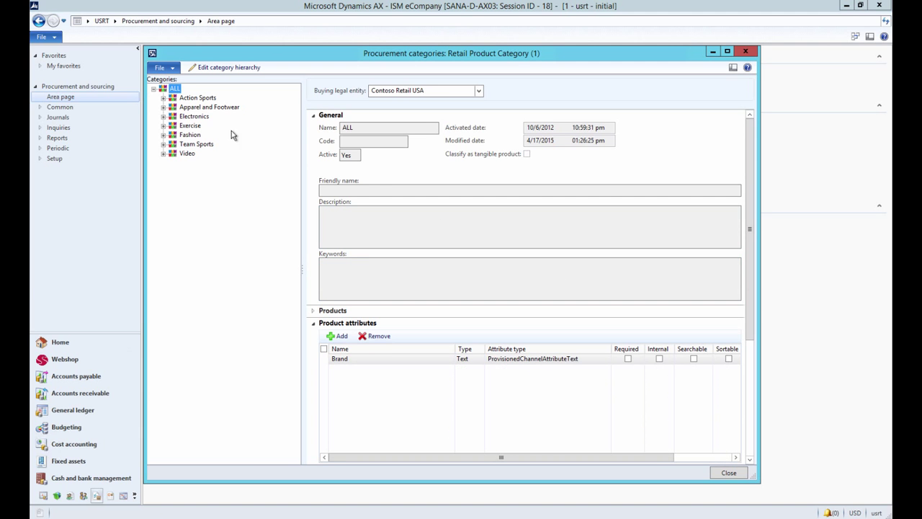
left_click(164, 116)
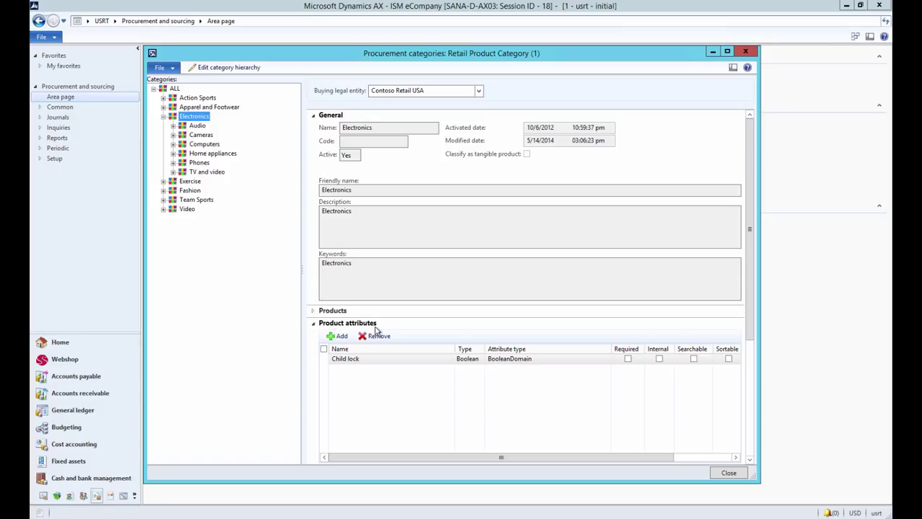
left_click_drag(750, 268, 751, 311)
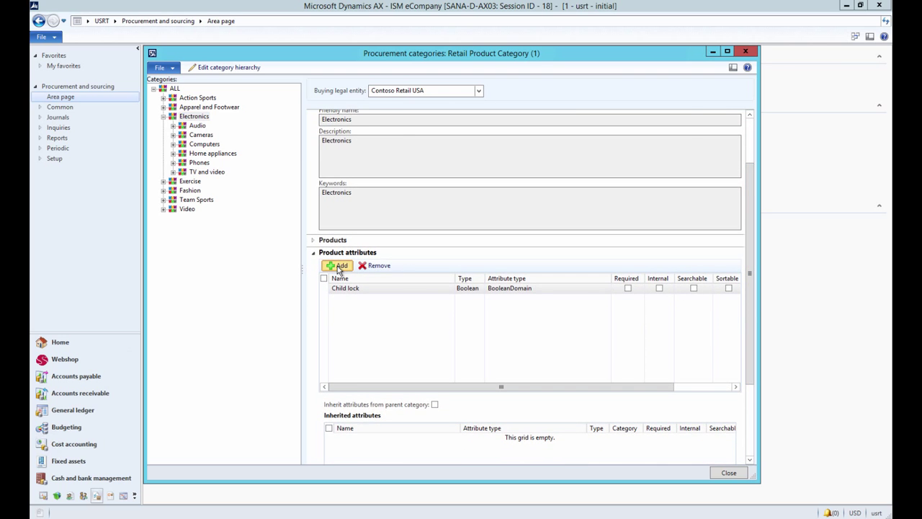
Step: Browse attributes to add to Electronics, then cancel without adding any
left_click(338, 265)
scroll(408, 237, "down", 3)
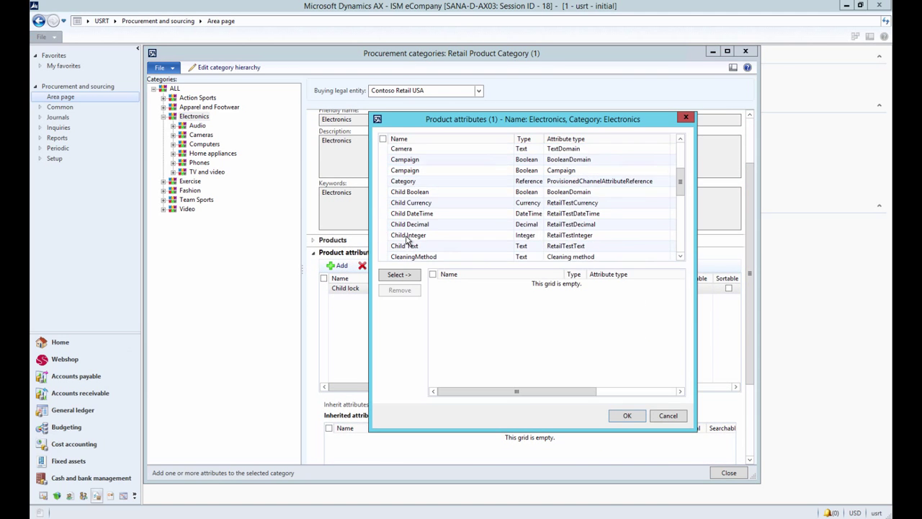
scroll(411, 235, "down", 1)
scroll(411, 235, "down", 1)
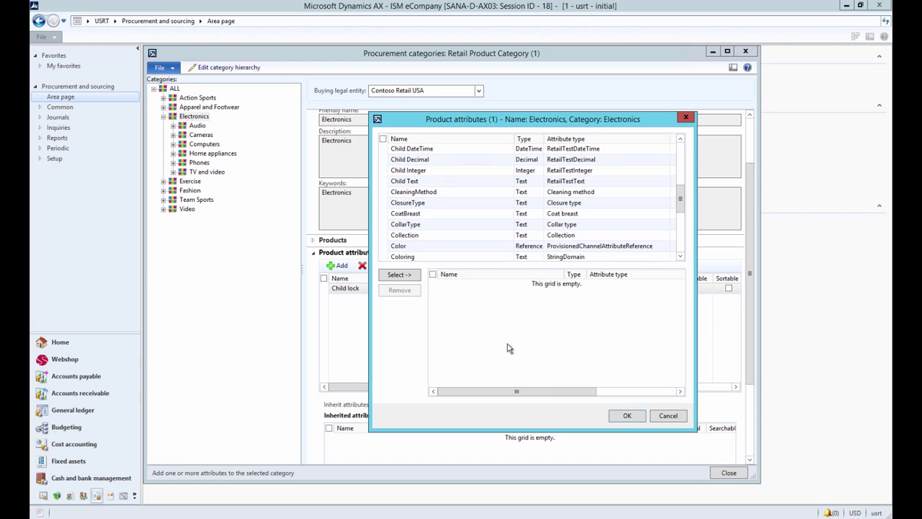
left_click(669, 416)
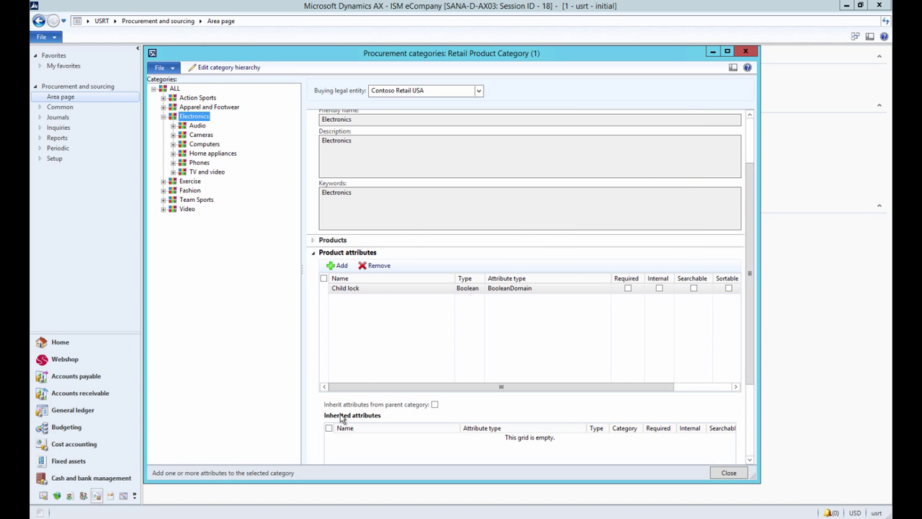
Step: Make Electronics inherit its parent's attributes, view Computers' attributes, and close the categories form
left_click(434, 405)
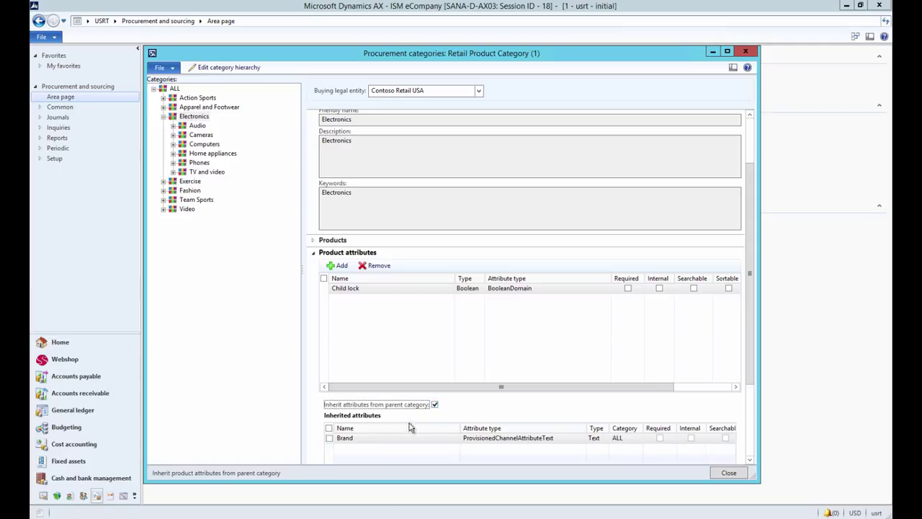
left_click(206, 146)
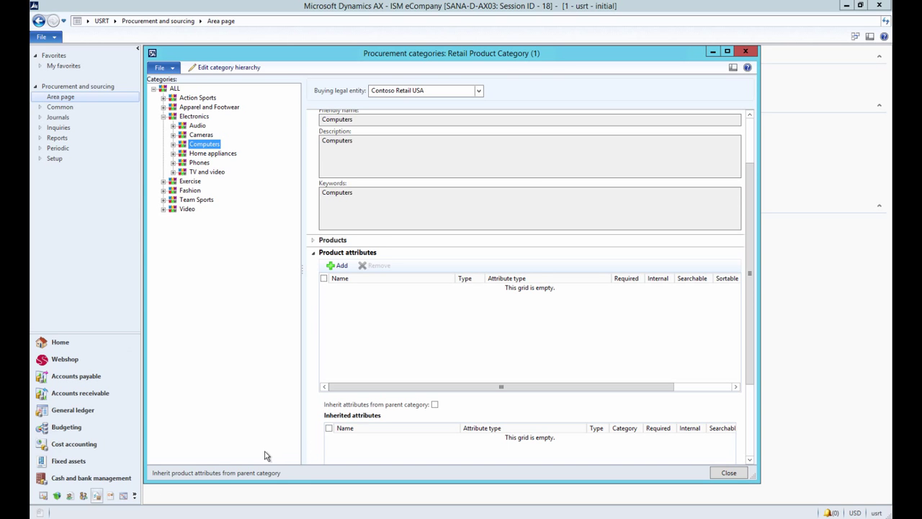
left_click(110, 496)
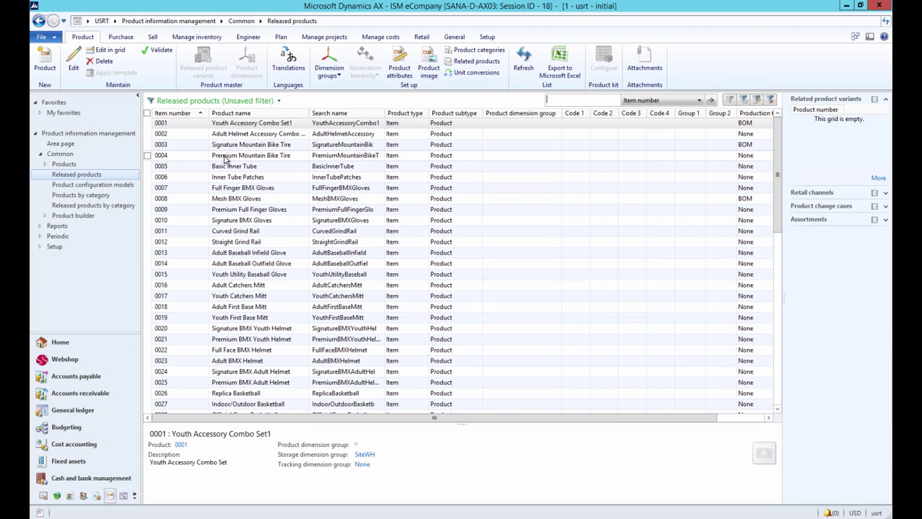
Step: Open Premium Mountain Bike Tire's product attribute values and inspect the Brand value HF
left_click(226, 156)
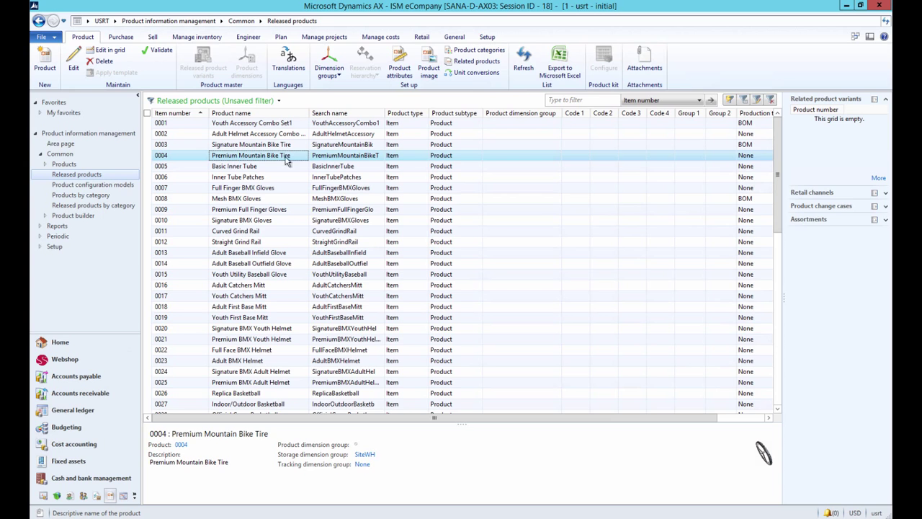
left_click(399, 72)
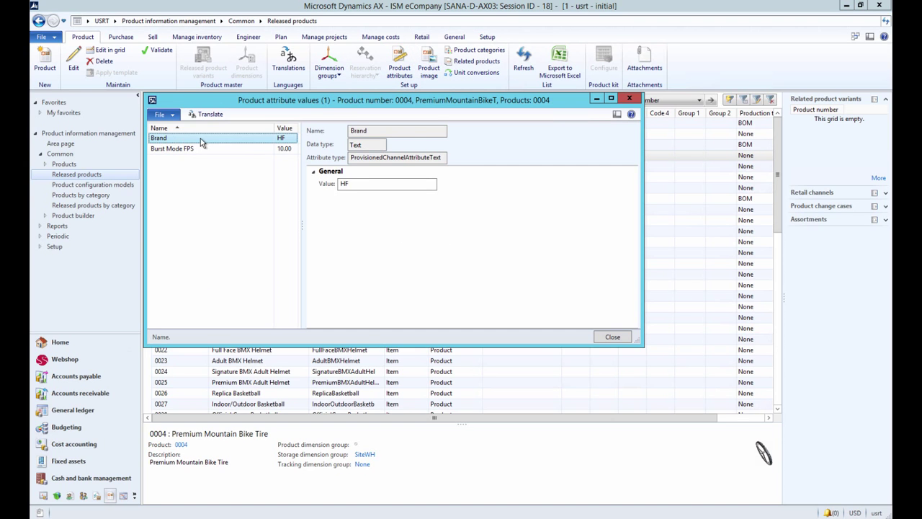
left_click(373, 185)
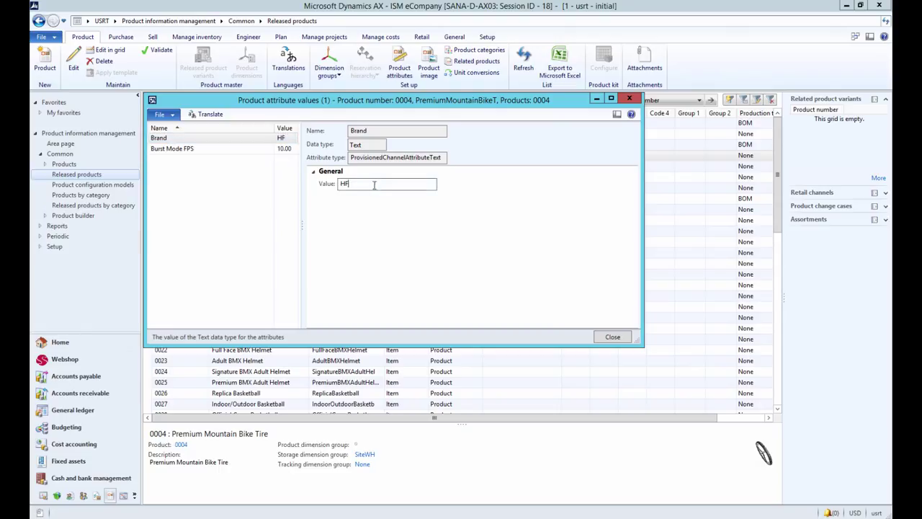
double_click(334, 183)
Step: Check the Burst Mode FPS value 10.00, then close and go to Procurement and sourcing
left_click(204, 156)
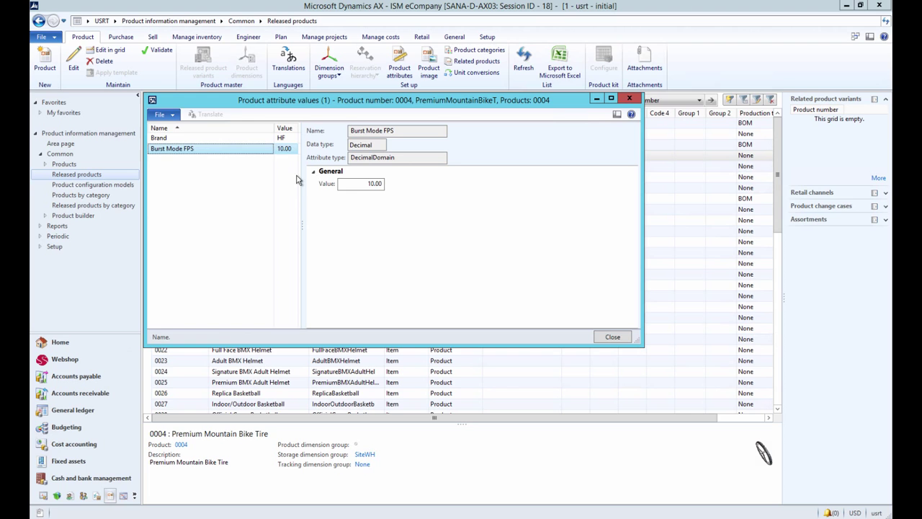
left_click(361, 183)
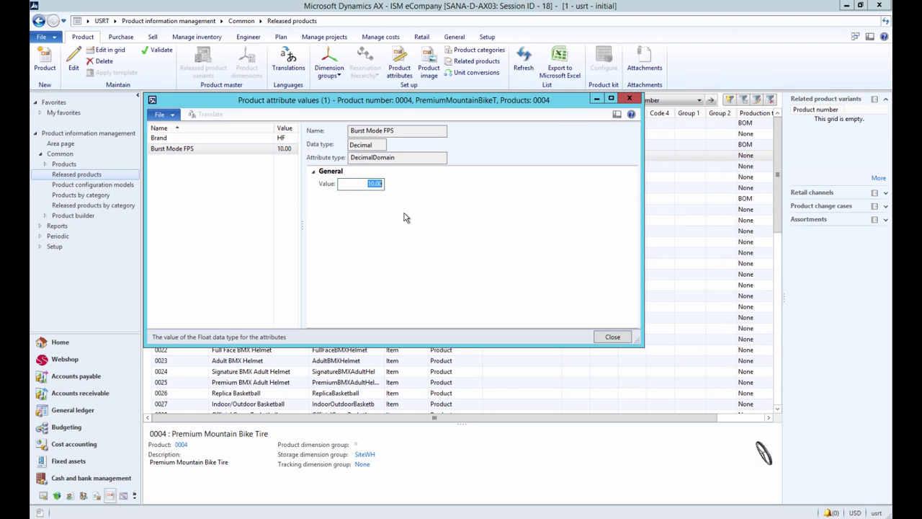
left_click(612, 337)
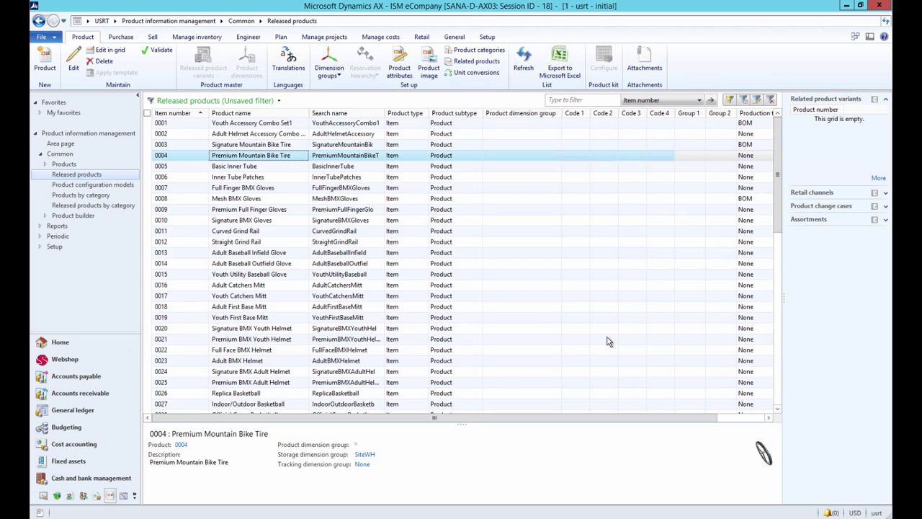
left_click(97, 497)
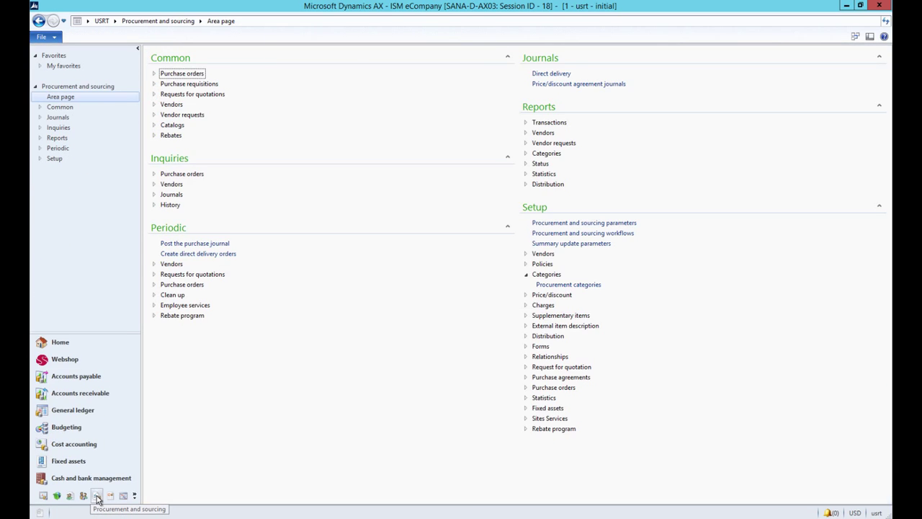
Step: Review the Brand attribute type's fixed values in Product information management's Attribute types, then close it
left_click(111, 496)
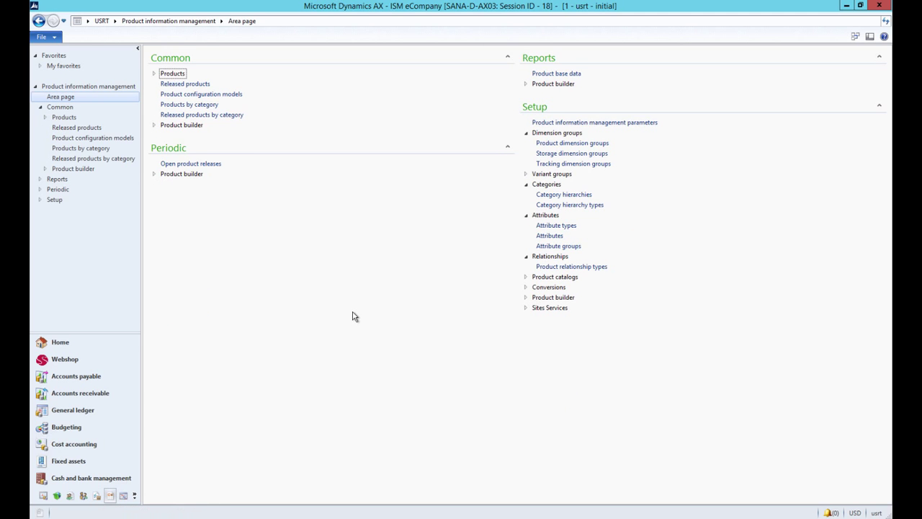
left_click(545, 224)
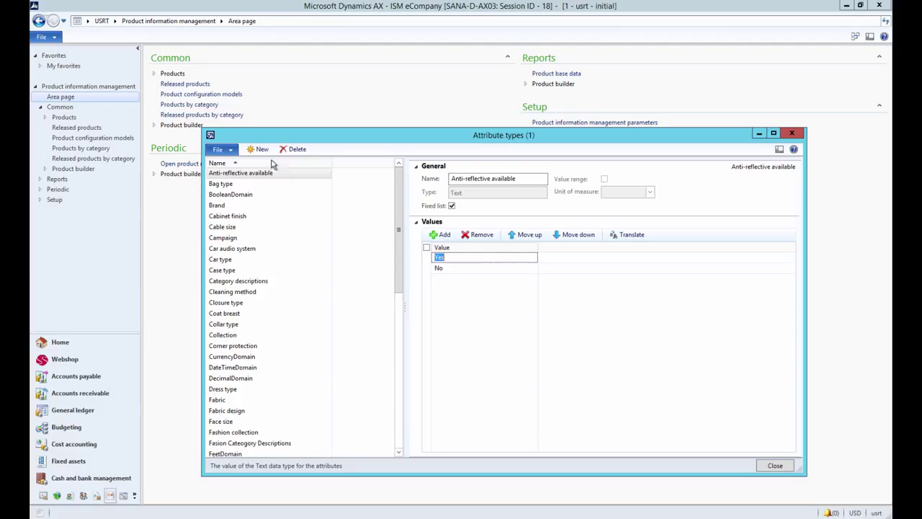
left_click(219, 207)
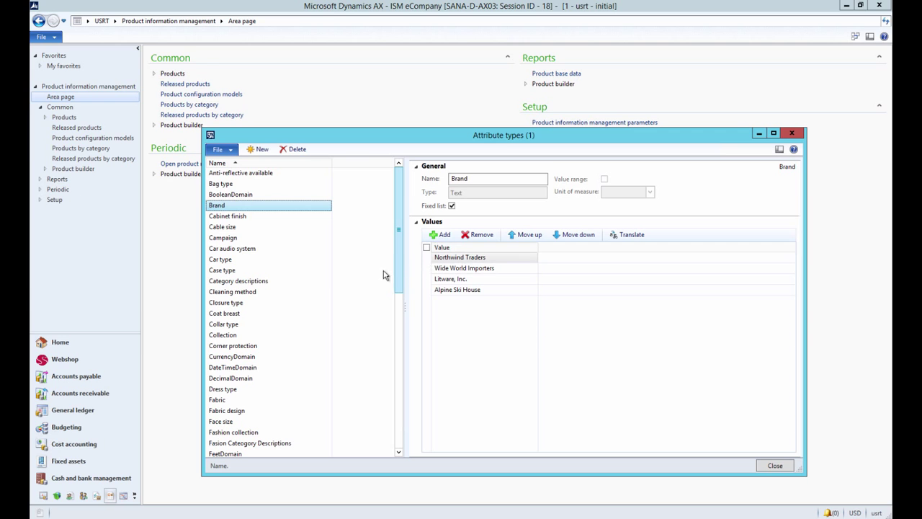
scroll(342, 283, "down", 1)
scroll(341, 283, "down", 1)
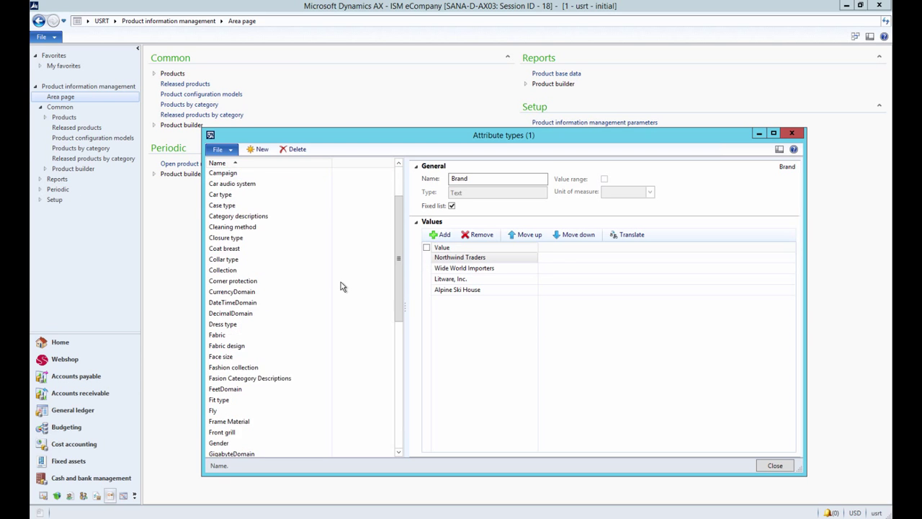
scroll(341, 283, "down", 3)
scroll(342, 283, "down", 2)
scroll(341, 286, "down", 2)
scroll(341, 286, "up", 2)
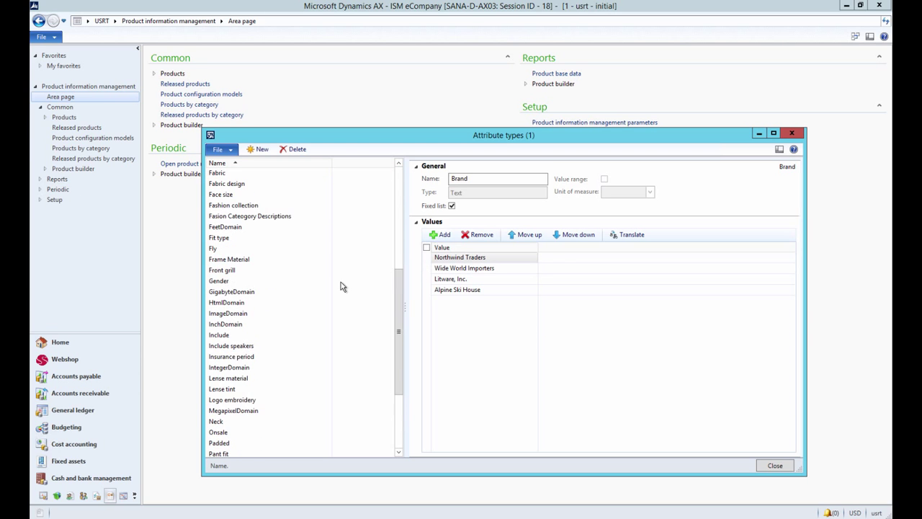
scroll(341, 286, "up", 2)
key("Escape")
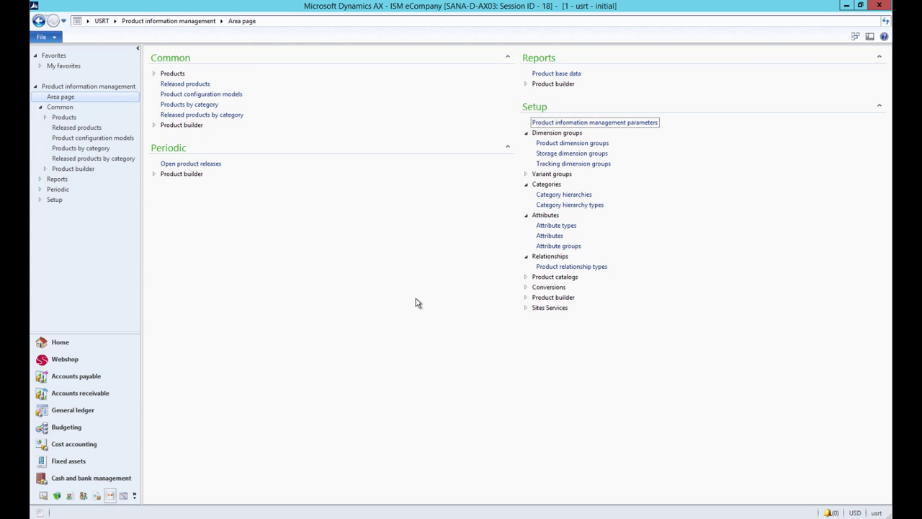
left_click(550, 236)
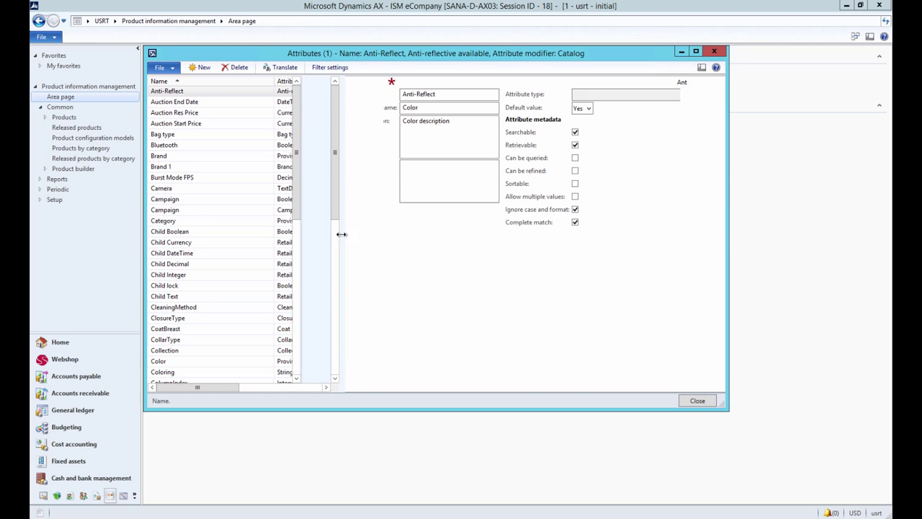
left_click_drag(306, 238, 339, 234)
left_click(170, 157)
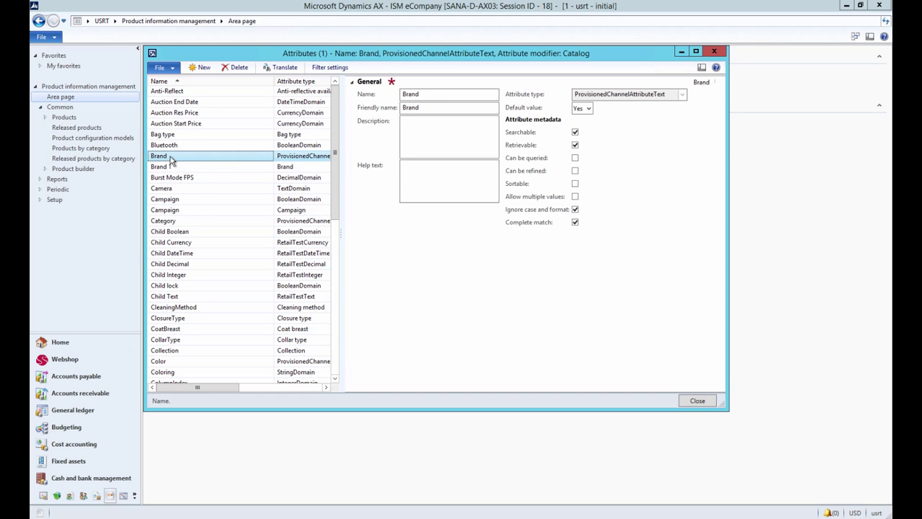
left_click(279, 67)
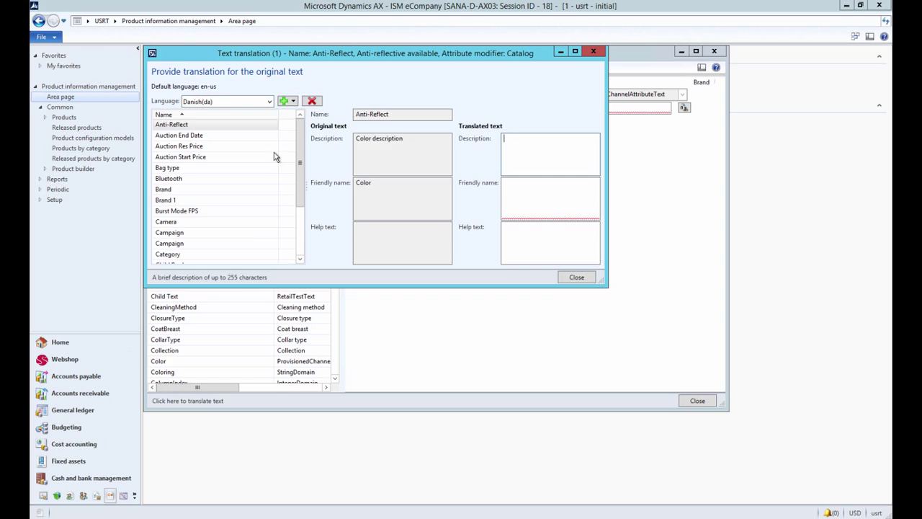
left_click(592, 51)
left_click(712, 53)
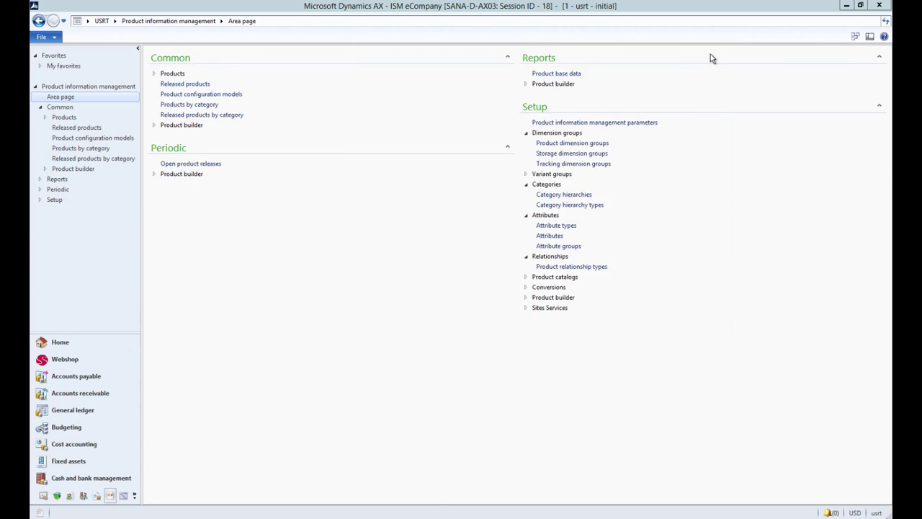